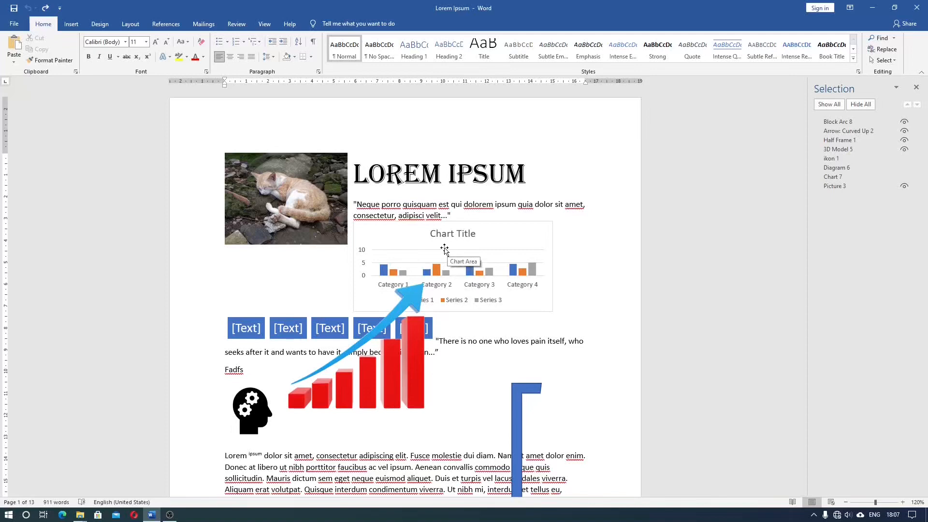
# Group the cat picture, the 3D bar-and-arrow model and the half frame shape into one object.
pyautogui.click(130, 23)
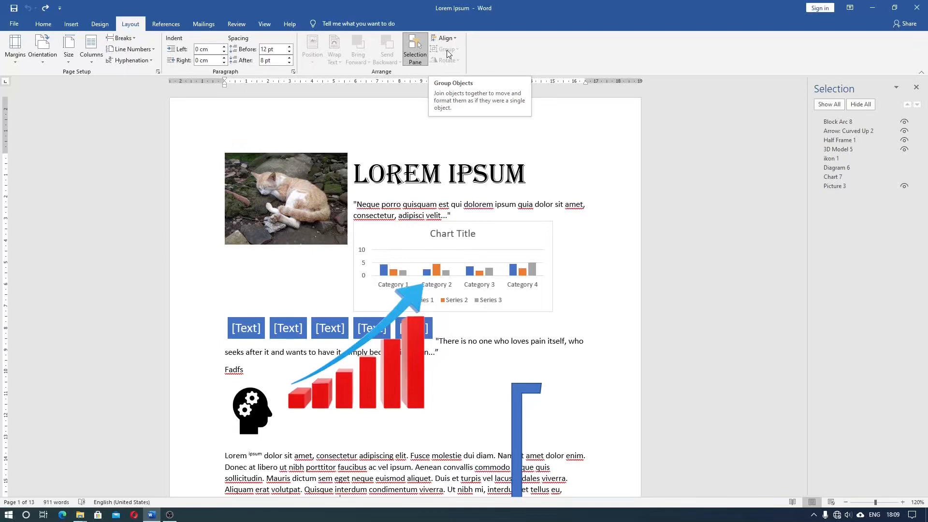
pyautogui.click(288, 202)
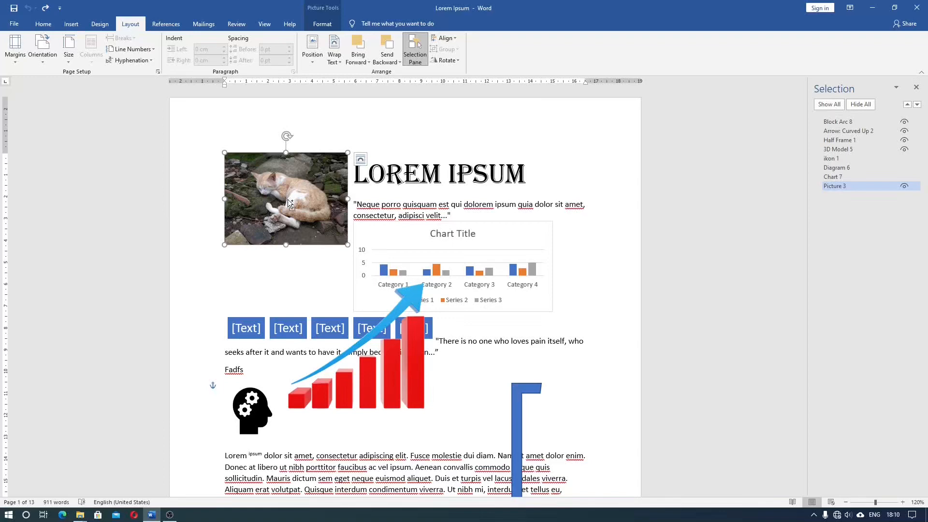
pyautogui.press('ctrl')
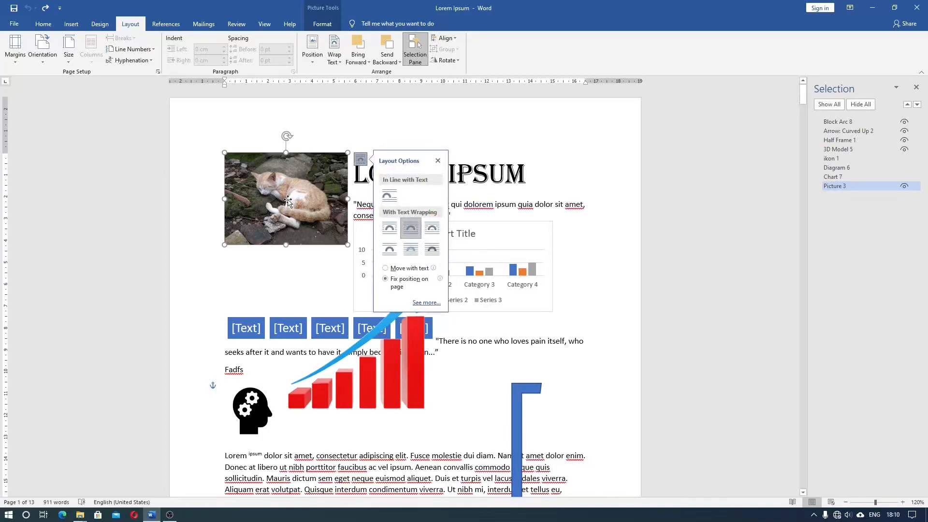
pyautogui.click(438, 161)
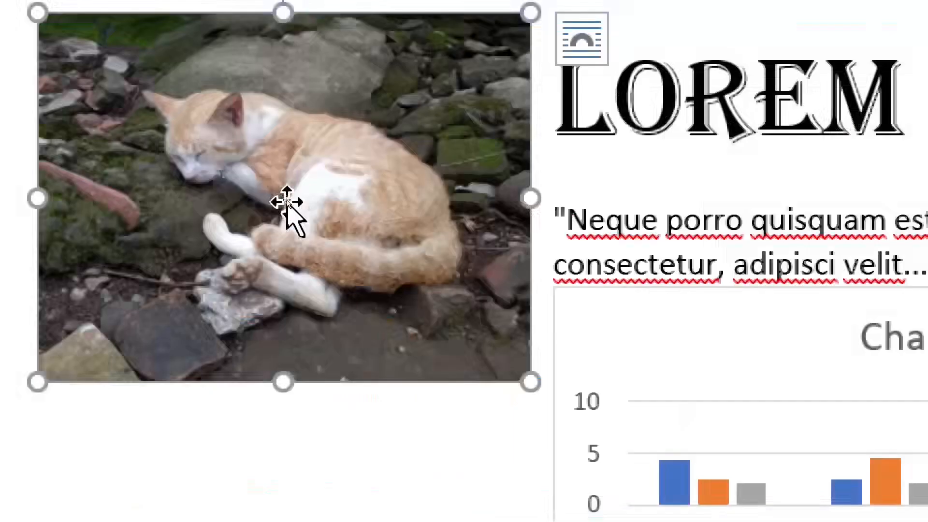
pyautogui.press('ctrl')
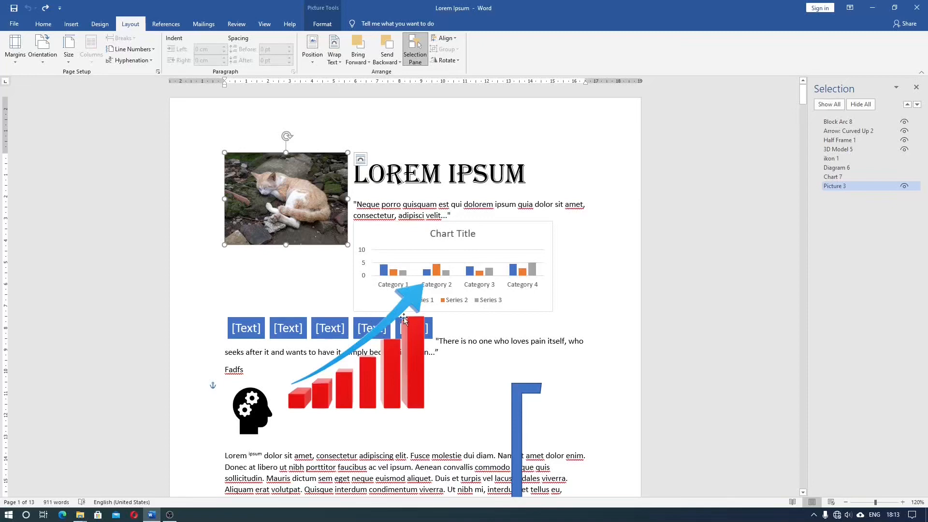
pyautogui.keyDown('ctrl'); pyautogui.click(406, 303); pyautogui.keyUp('ctrl')
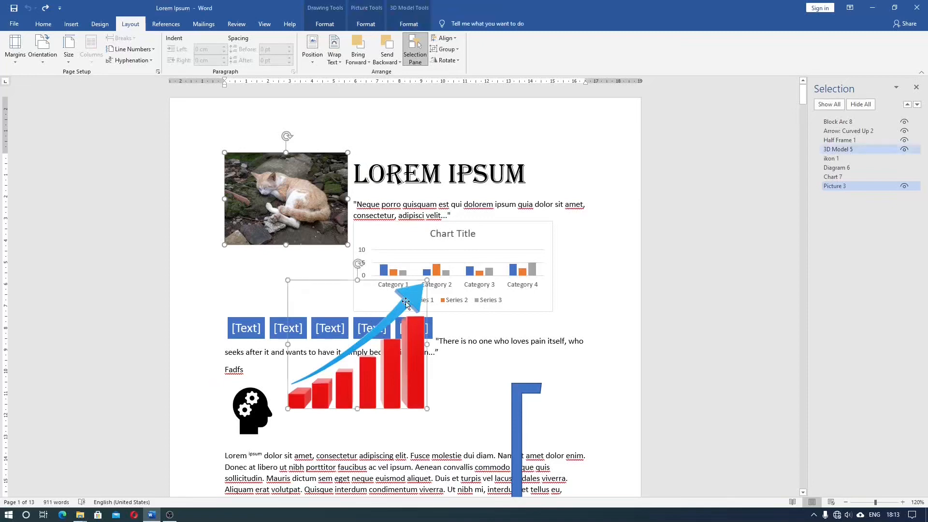
pyautogui.keyDown('ctrl'); pyautogui.click(517, 394); pyautogui.keyUp('ctrl')
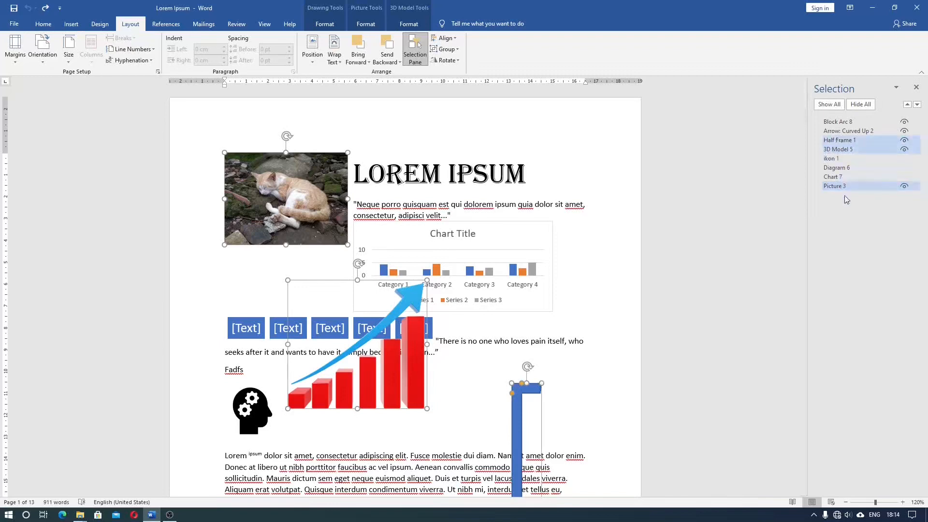
pyautogui.click(445, 49)
pyautogui.click(449, 61)
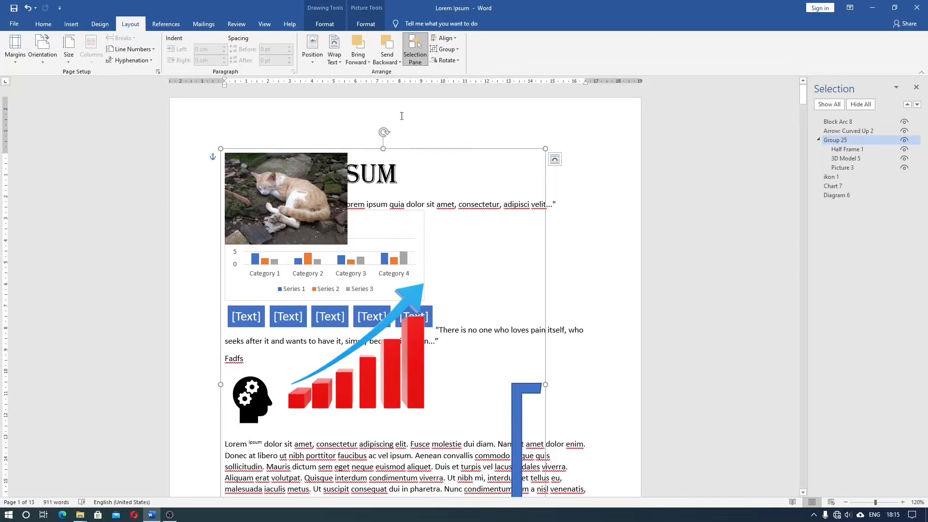
# Apply the oval picture style with a black frame to the grouped objects and ungroup them.
pyautogui.click(372, 28)
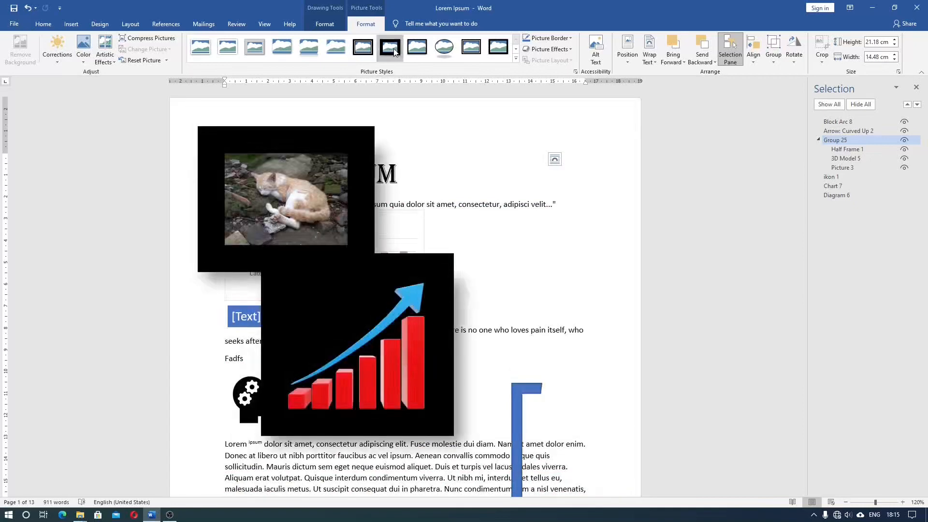
pyautogui.click(443, 52)
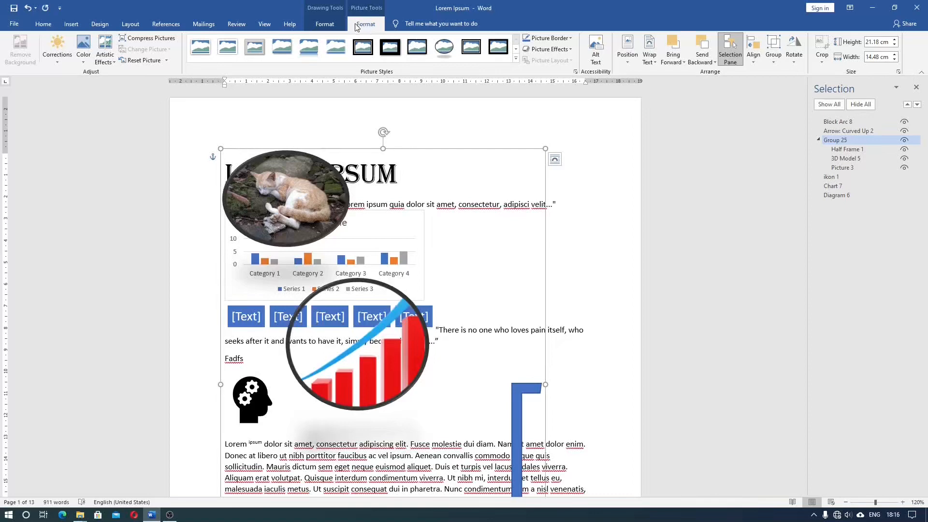
pyautogui.click(332, 27)
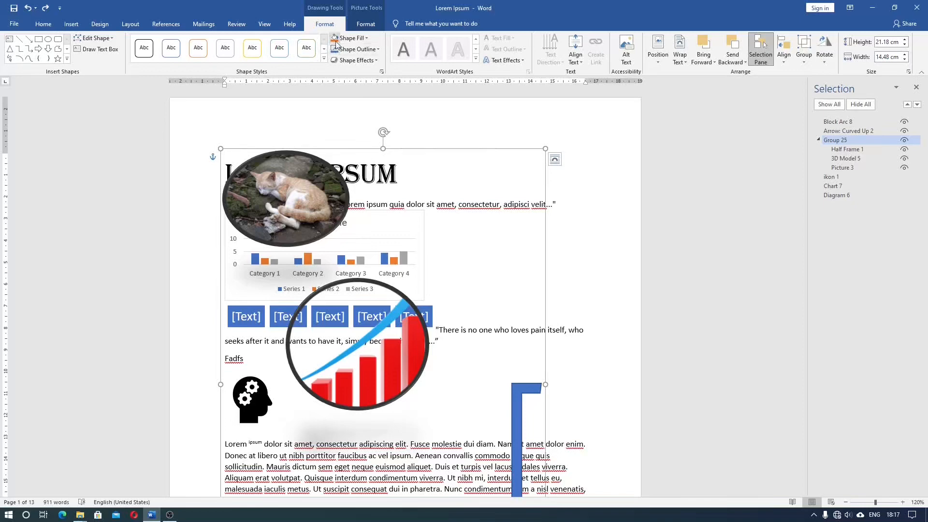
pyautogui.click(804, 55)
pyautogui.click(808, 89)
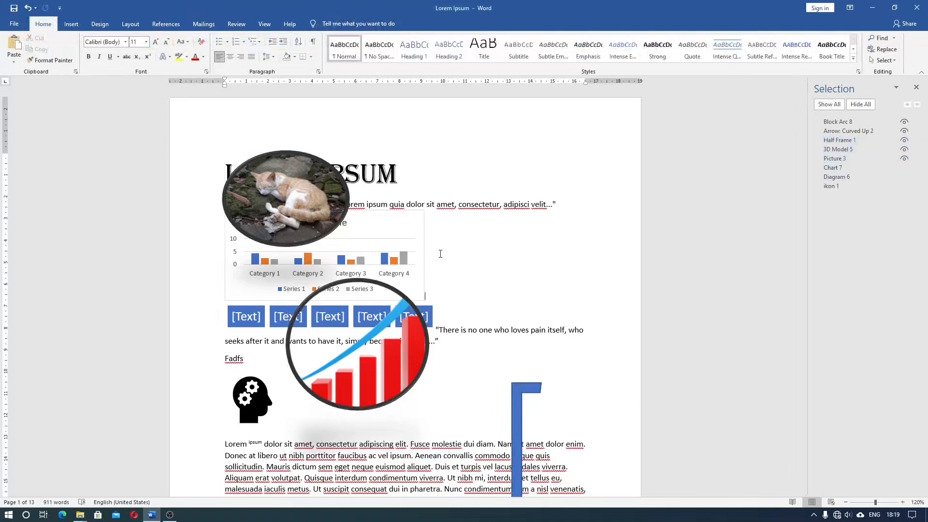
# Set the chart's text wrapping to Square.
pyautogui.click(415, 252)
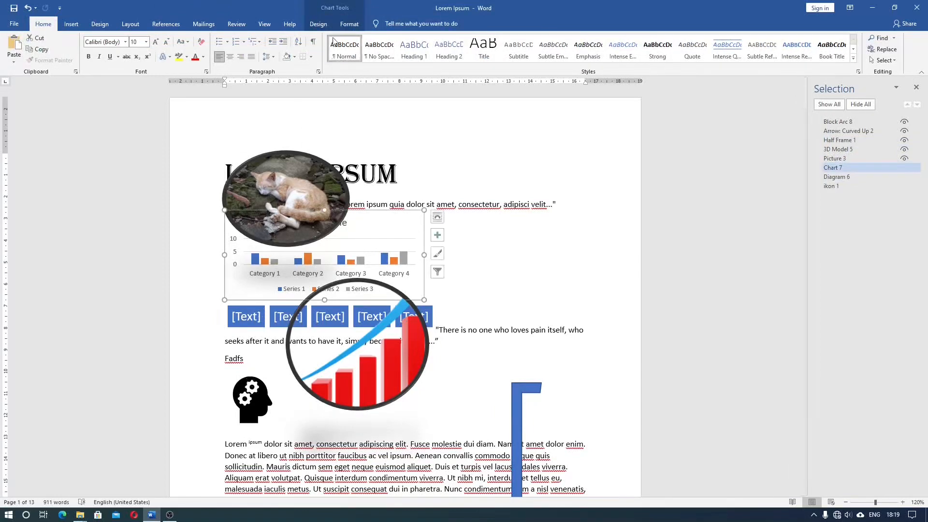
pyautogui.click(347, 26)
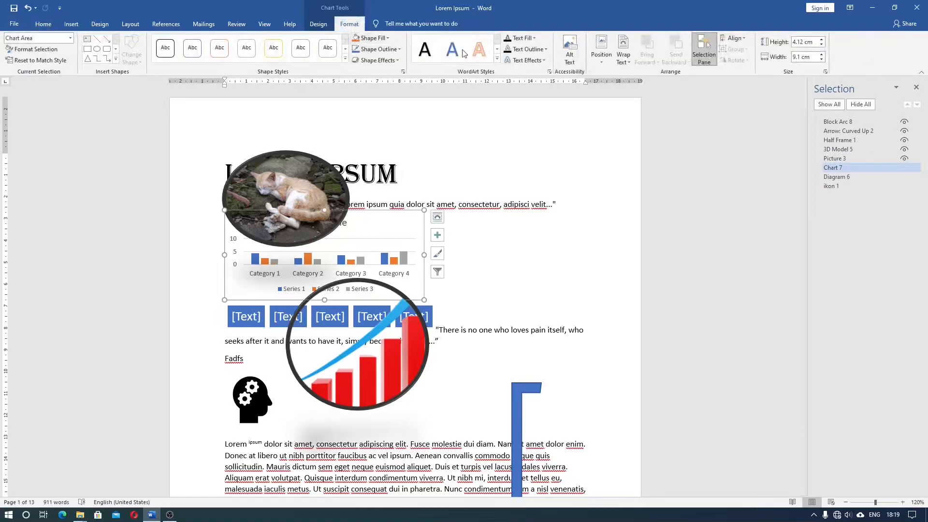
pyautogui.click(602, 53)
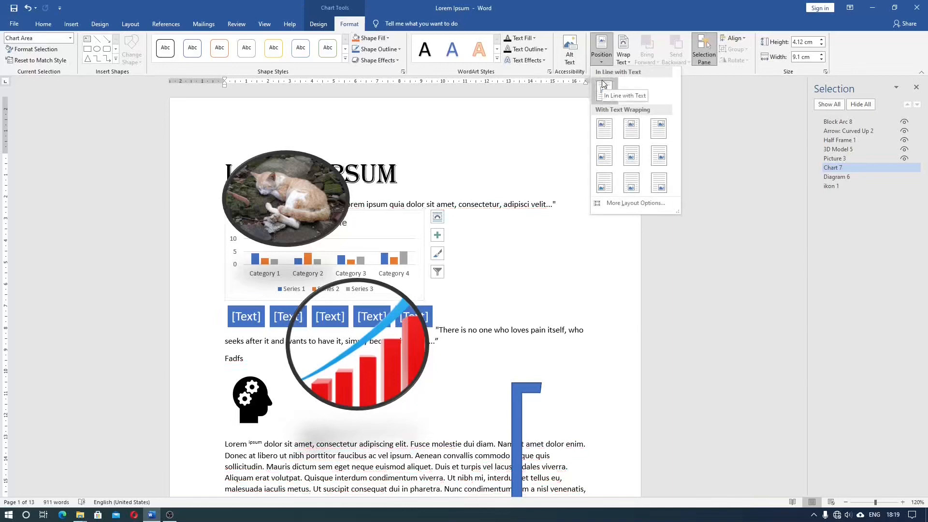
pyautogui.click(624, 53)
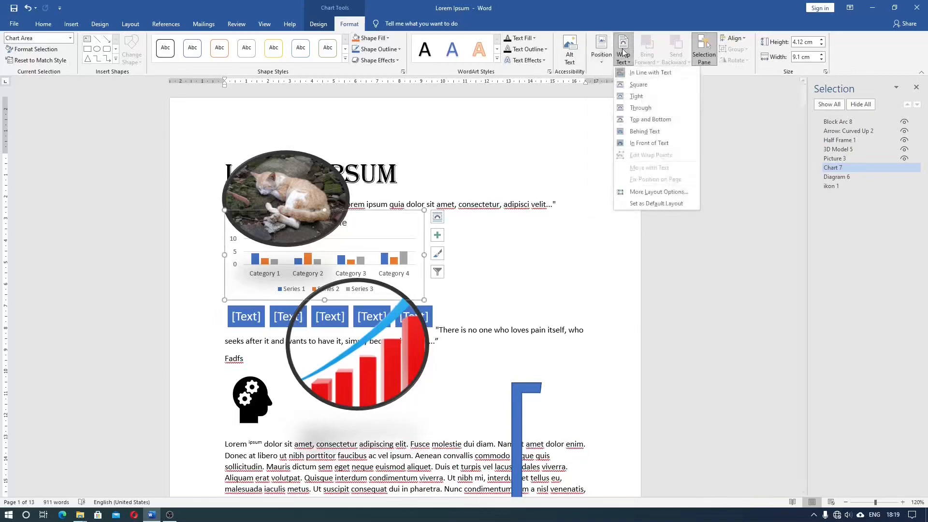
pyautogui.click(635, 75)
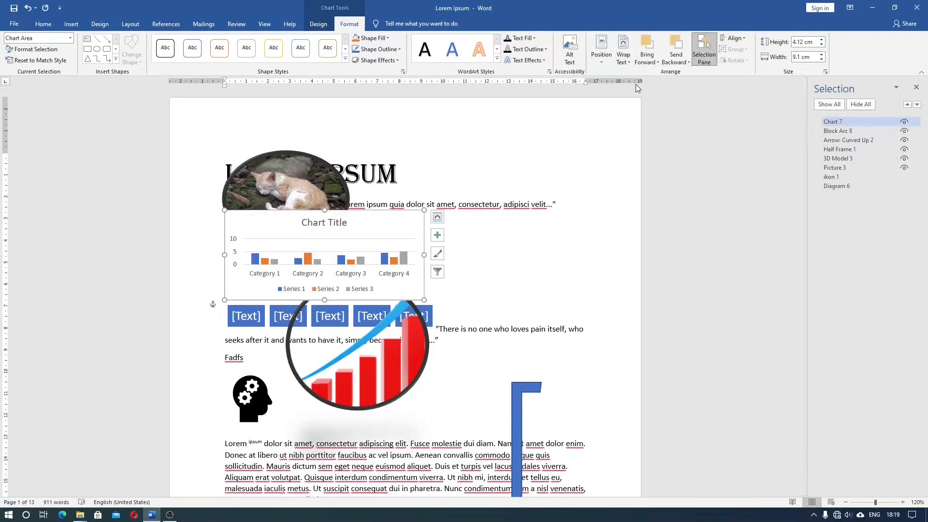
# Set the text wrapping of the whole SmartArt diagram with the five text boxes to Square.
pyautogui.click(229, 324)
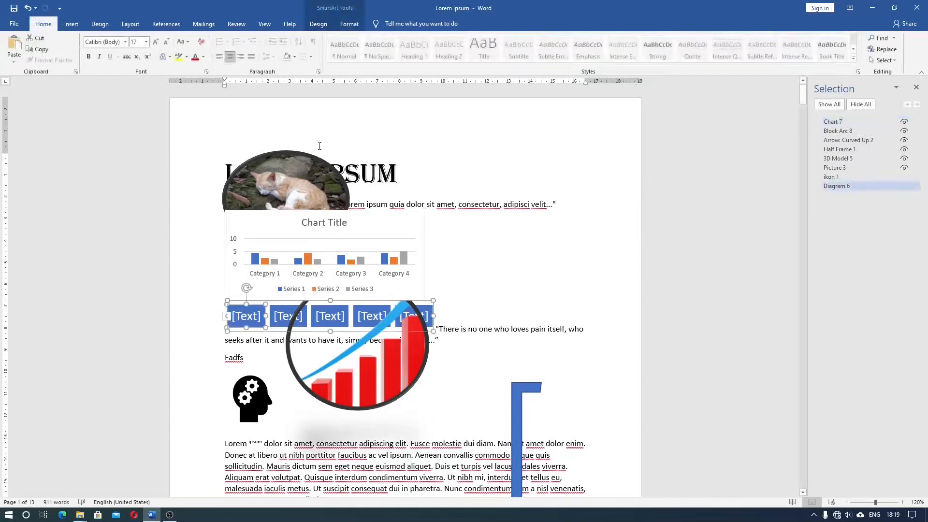
pyautogui.click(346, 28)
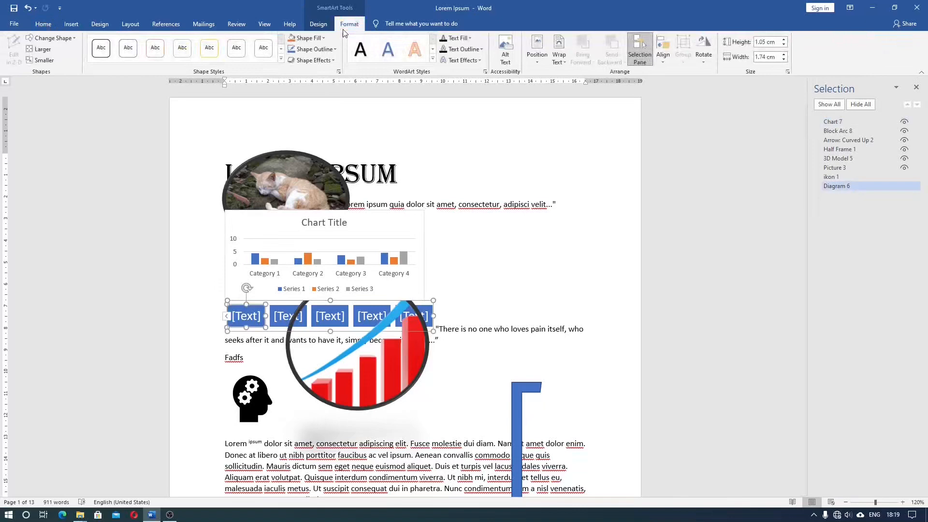
pyautogui.click(559, 57)
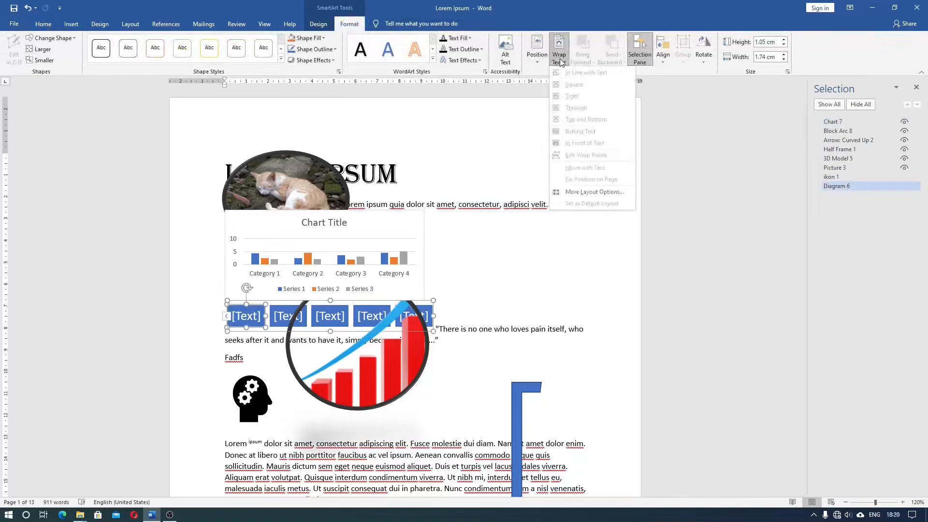
pyautogui.click(240, 329)
pyautogui.click(233, 331)
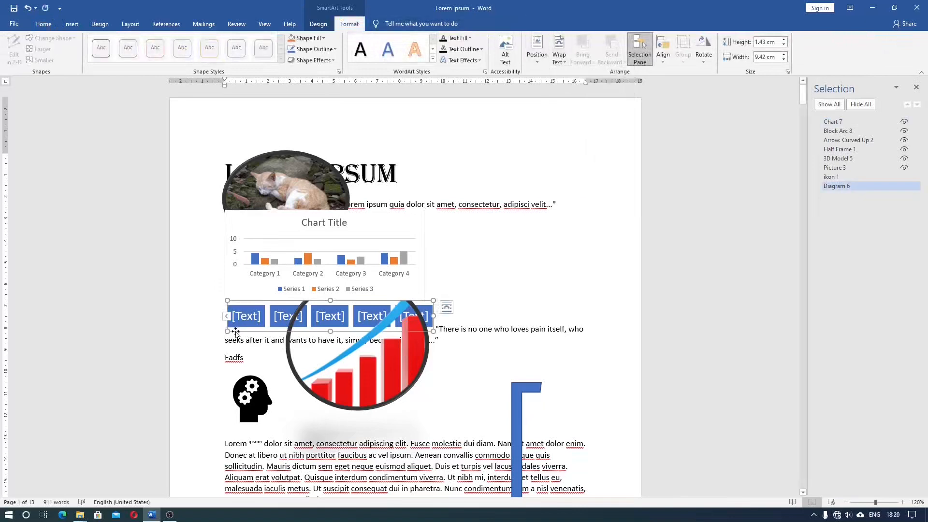
pyautogui.click(557, 57)
pyautogui.click(572, 83)
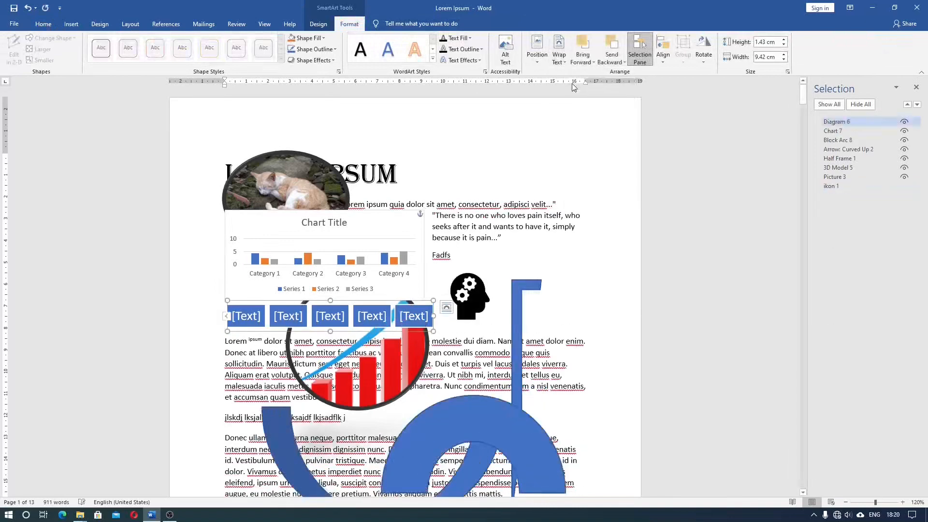
# Set the text wrapping of the head-with-gears icon to Square.
pyautogui.click(471, 302)
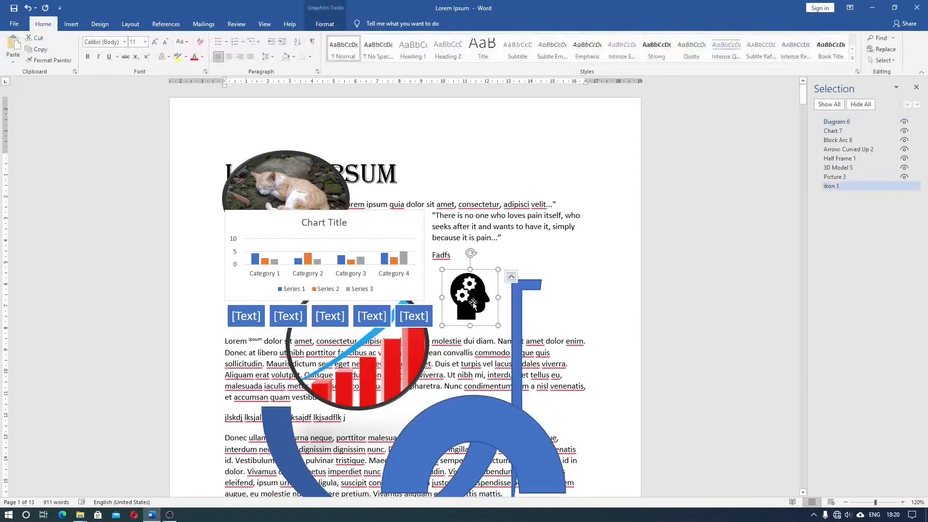
pyautogui.click(325, 23)
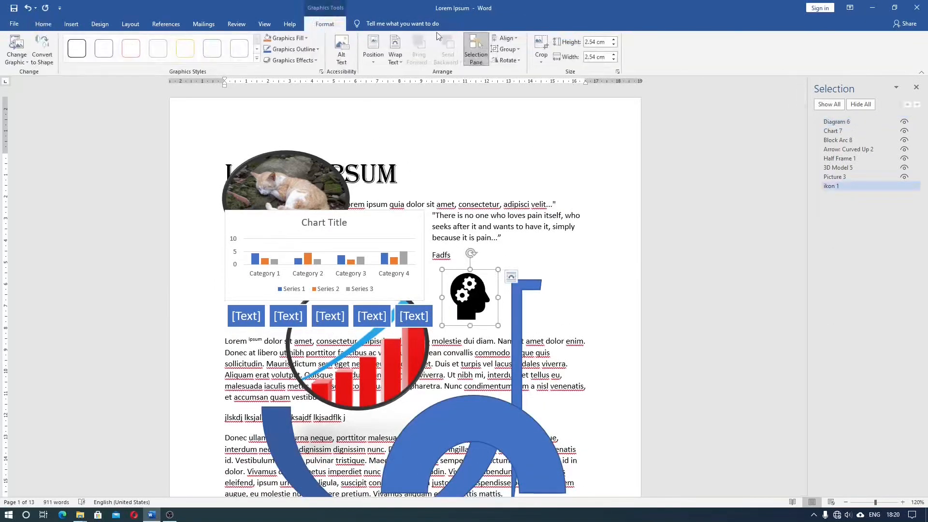
pyautogui.click(387, 54)
pyautogui.click(406, 85)
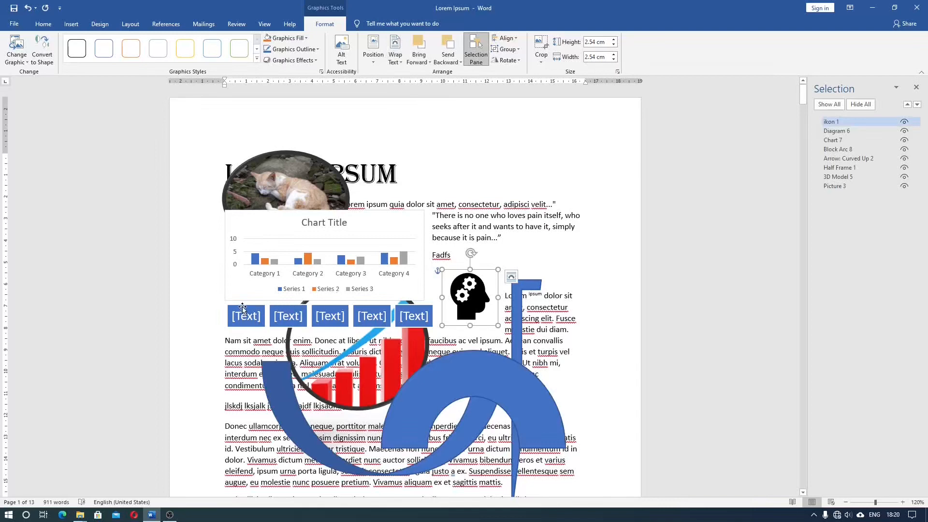
# Group the icon, the SmartArt diagram and the chart into one object.
pyautogui.keyDown('shift'); pyautogui.click(243, 307); pyautogui.keyUp('shift')
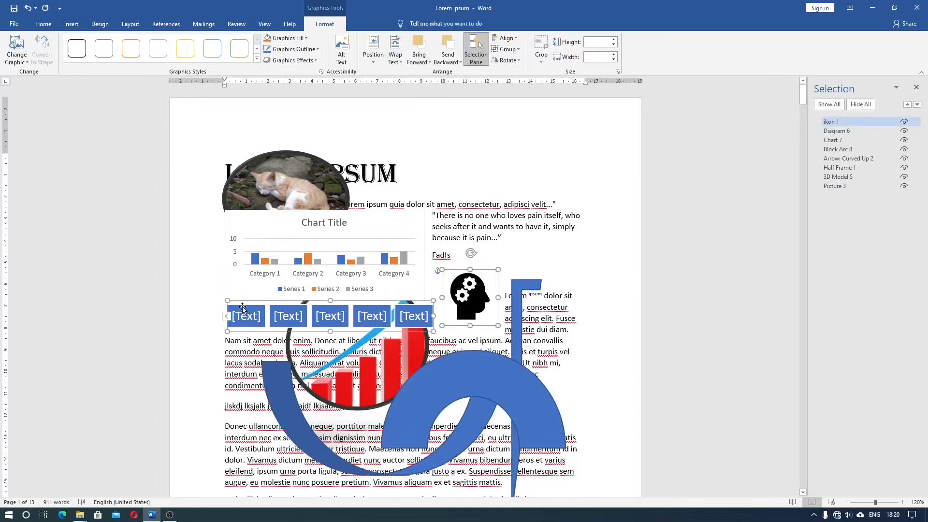
pyautogui.keyDown('shift'); pyautogui.click(254, 219); pyautogui.keyUp('shift')
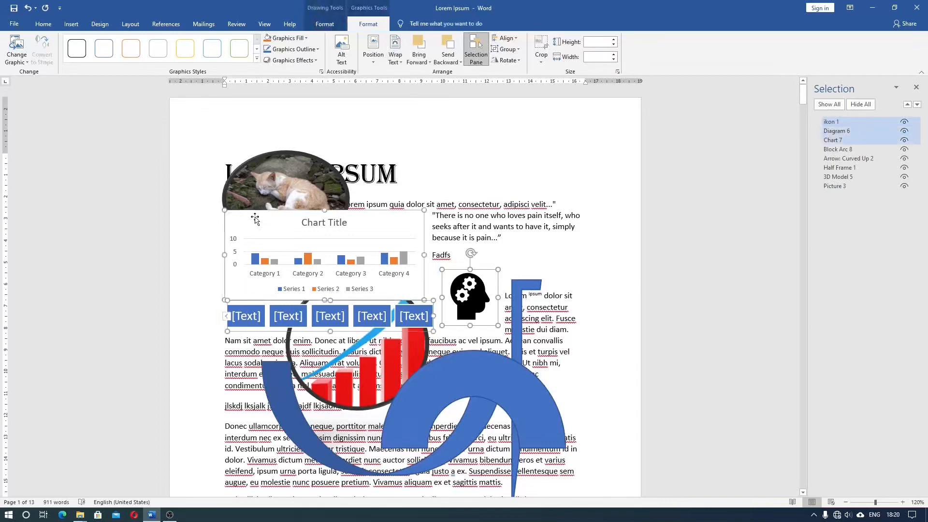
pyautogui.click(506, 48)
pyautogui.click(509, 62)
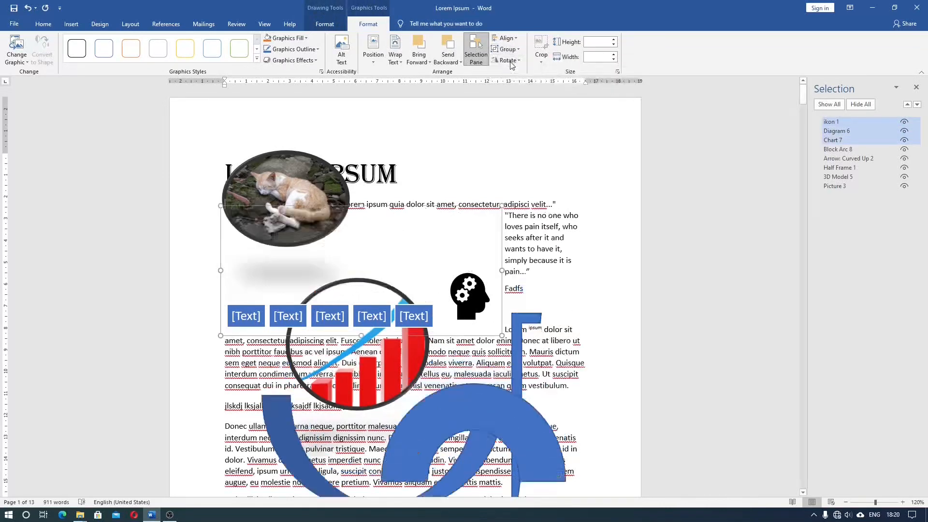
# Move the group with the chart, SmartArt and icon down into the paragraph beginning "Sed sollicitudin" and ungroup it.
pyautogui.scroll(-2, 464, 237)
pyautogui.scroll(-2, 464, 236)
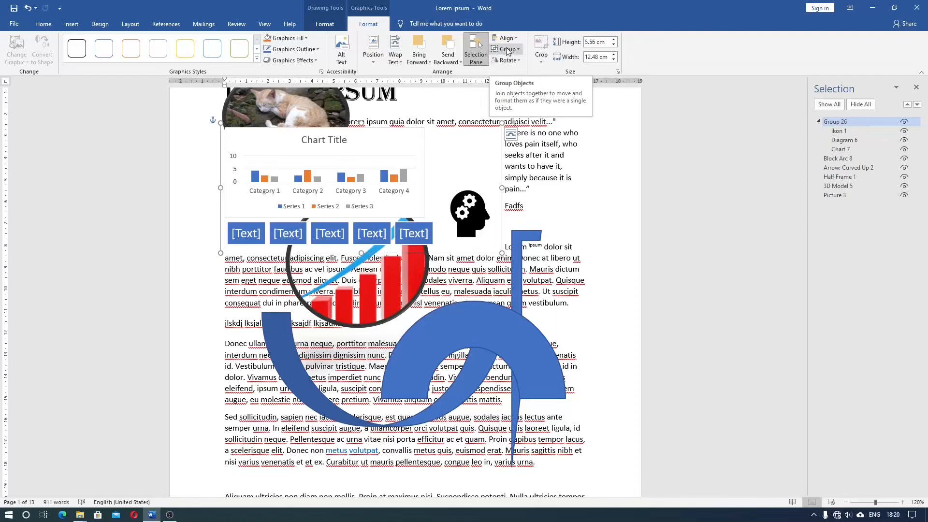
pyautogui.moveTo(418, 124); pyautogui.dragTo(430, 383)
pyautogui.scroll(-3, 476, 278)
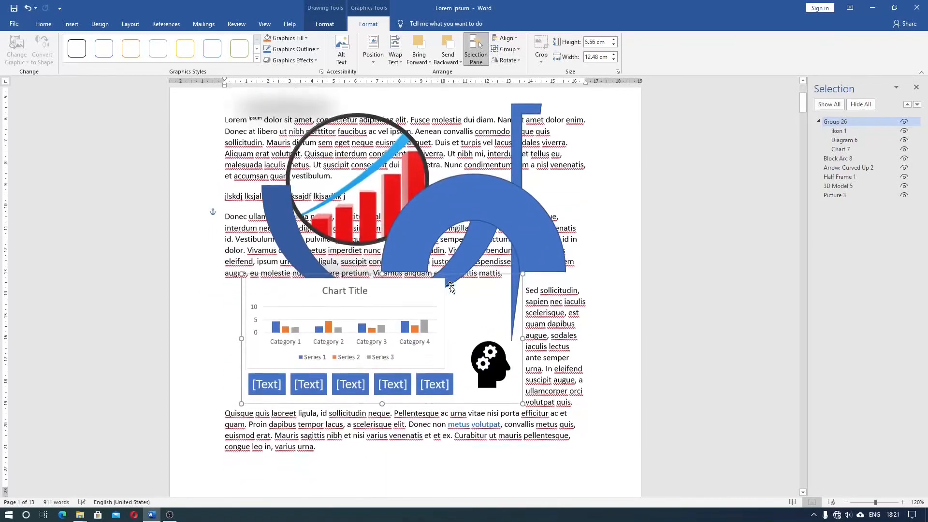
pyautogui.moveTo(477, 278); pyautogui.dragTo(479, 294)
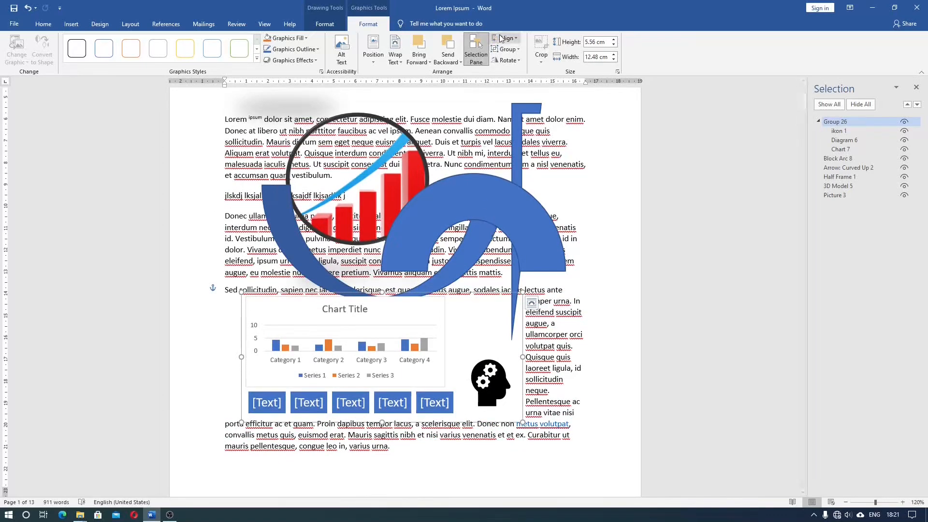
pyautogui.click(515, 50)
pyautogui.click(516, 74)
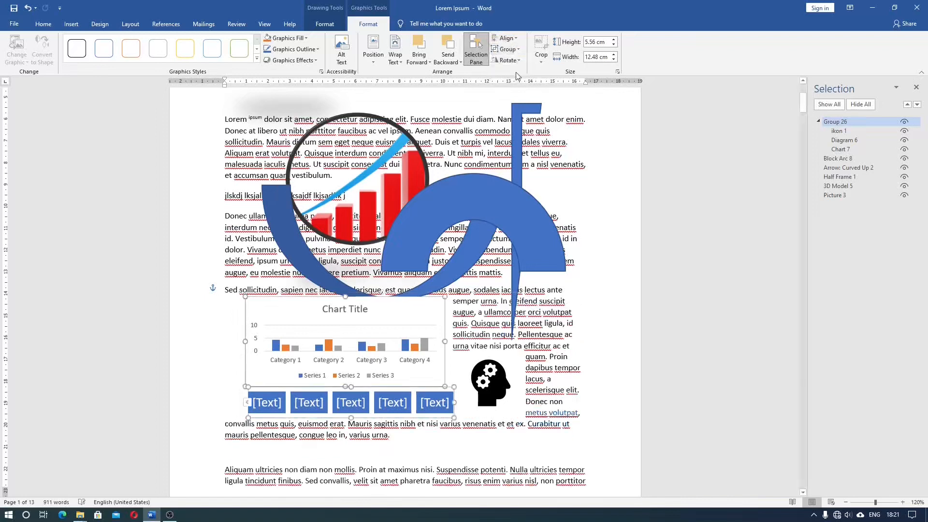
# Group the block arc, the curved up arrow and the half frame, and ungroup them again.
pyautogui.click(470, 211)
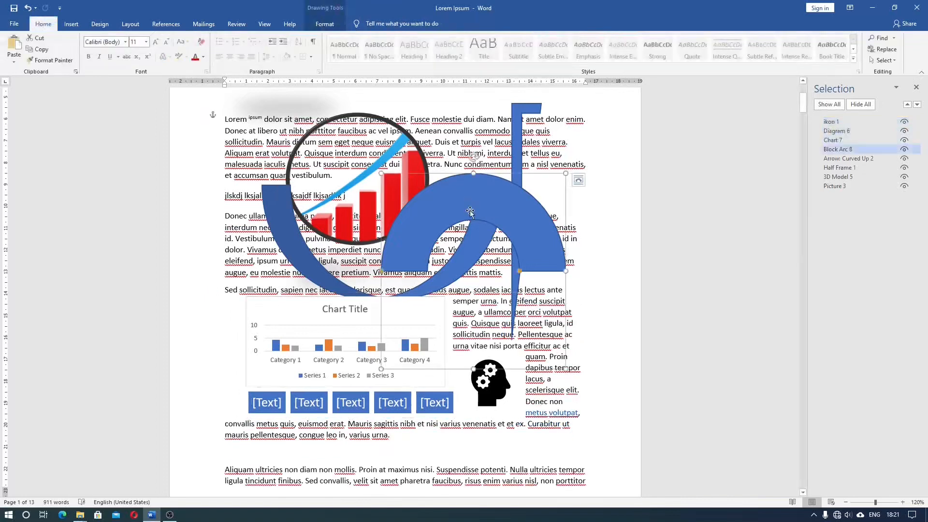
pyautogui.scroll(2, 470, 212)
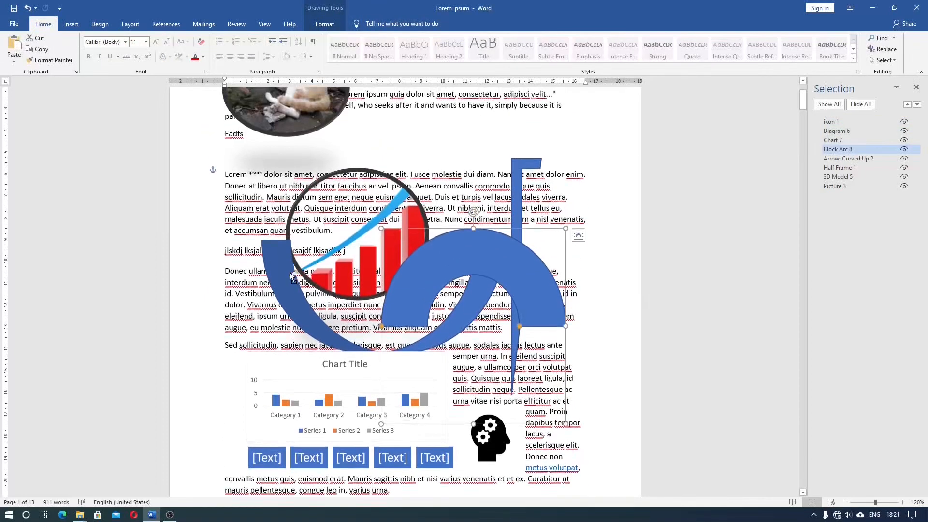
pyautogui.keyDown('shift'); pyautogui.click(297, 274); pyautogui.keyUp('shift')
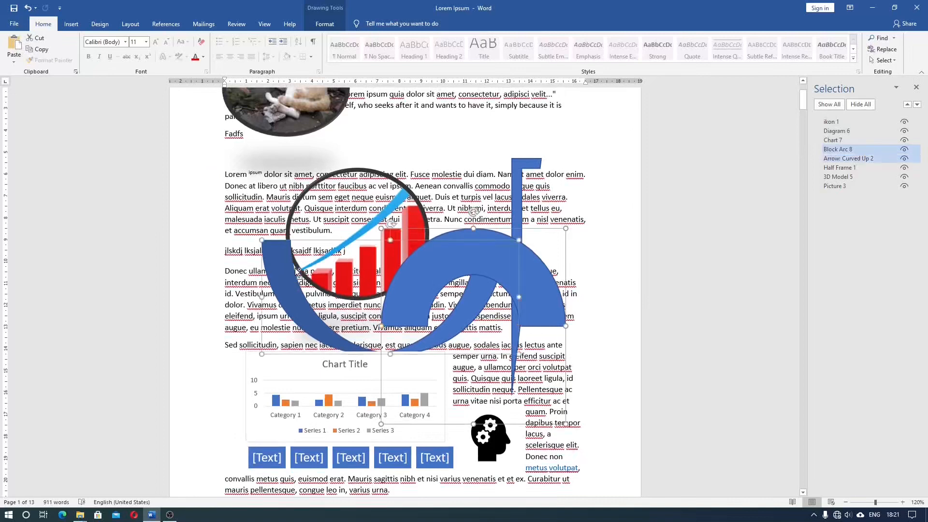
pyautogui.keyDown('shift'); pyautogui.click(519, 180); pyautogui.keyUp('shift')
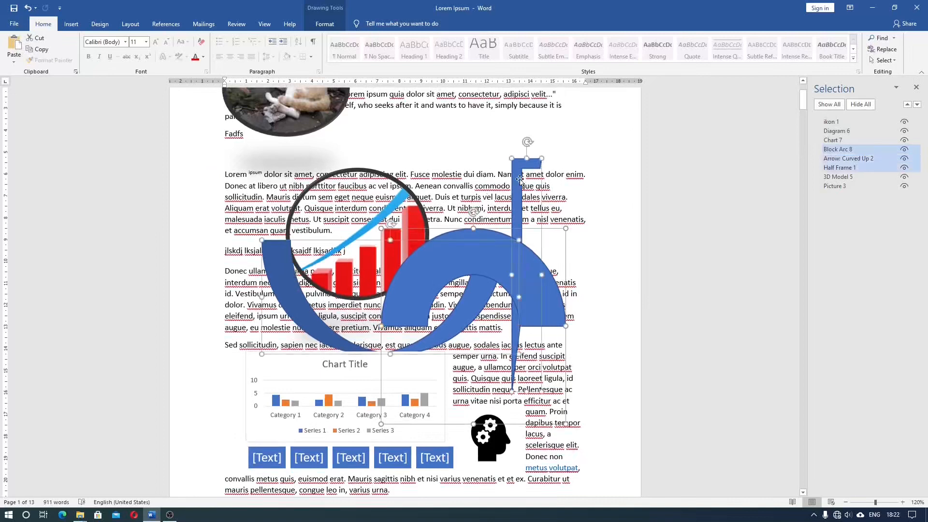
pyautogui.click(324, 23)
pyautogui.click(803, 48)
pyautogui.click(811, 74)
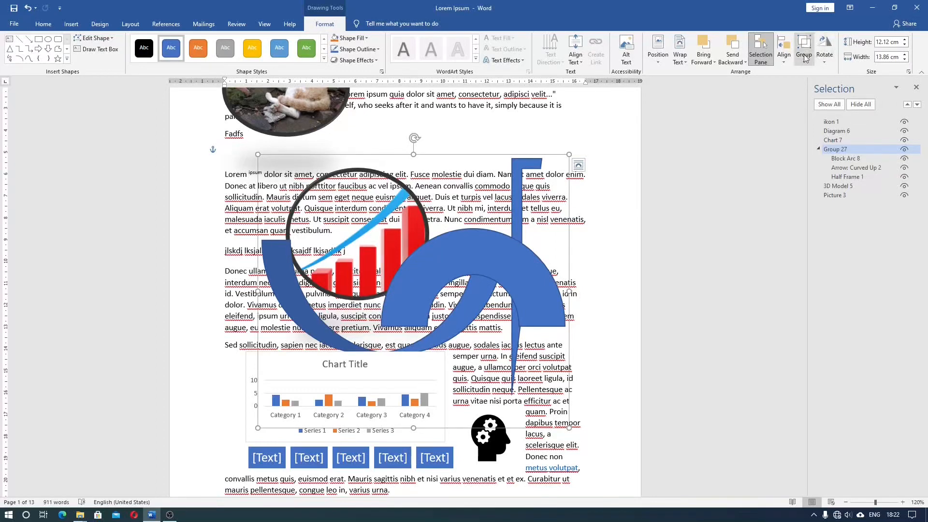
pyautogui.click(804, 57)
pyautogui.click(802, 87)
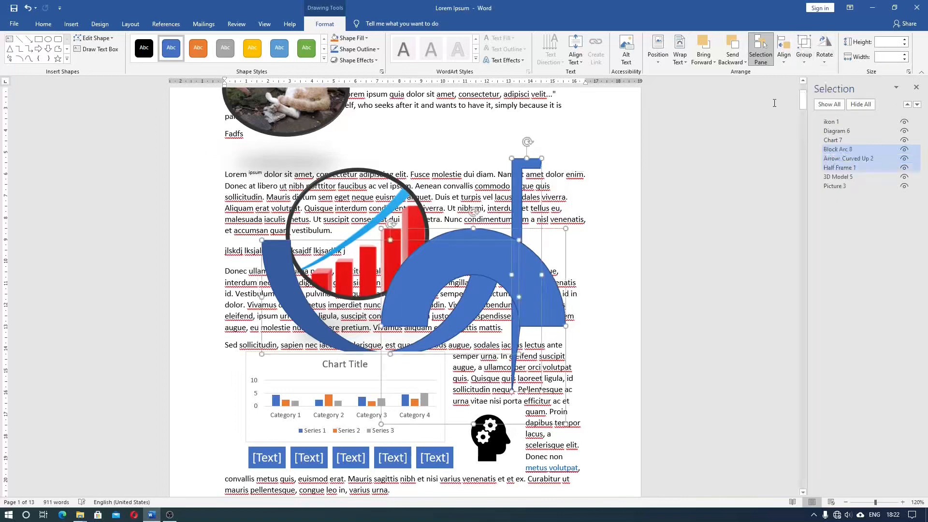